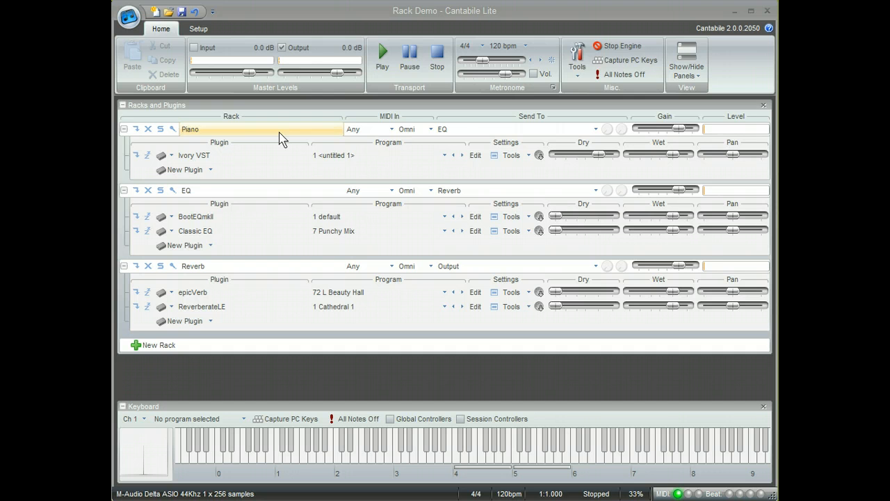
Open the editor of the Ivory VST plugin in the Piano rack to view it, and close it again.
left_click(476, 156)
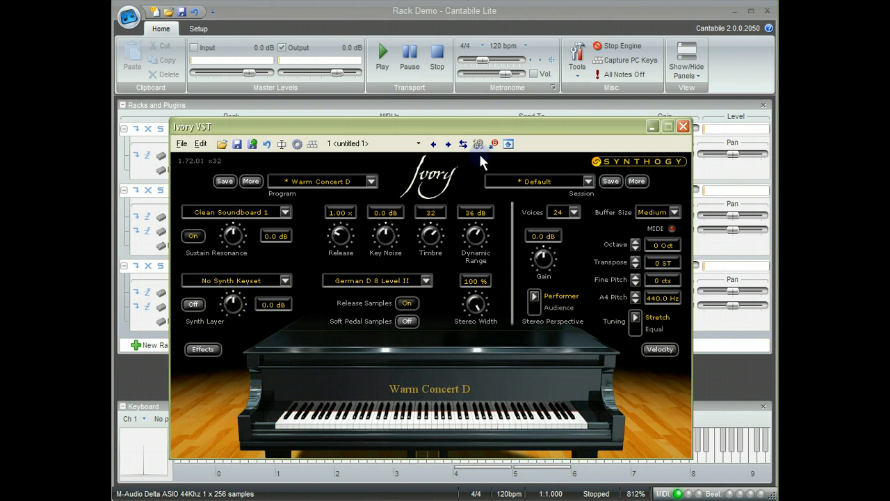
left_click(684, 128)
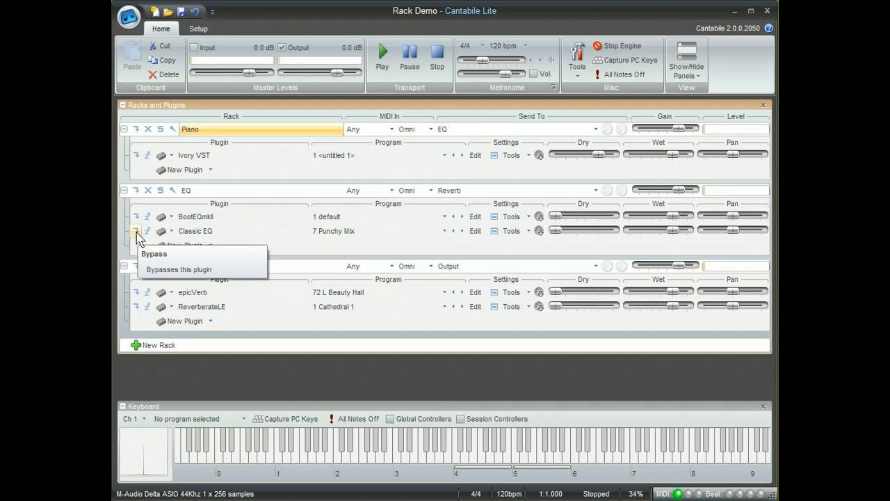
Switch bypass on and off for Classic EQ, and suspend and resume both plugins in the EQ rack.
left_click(135, 233)
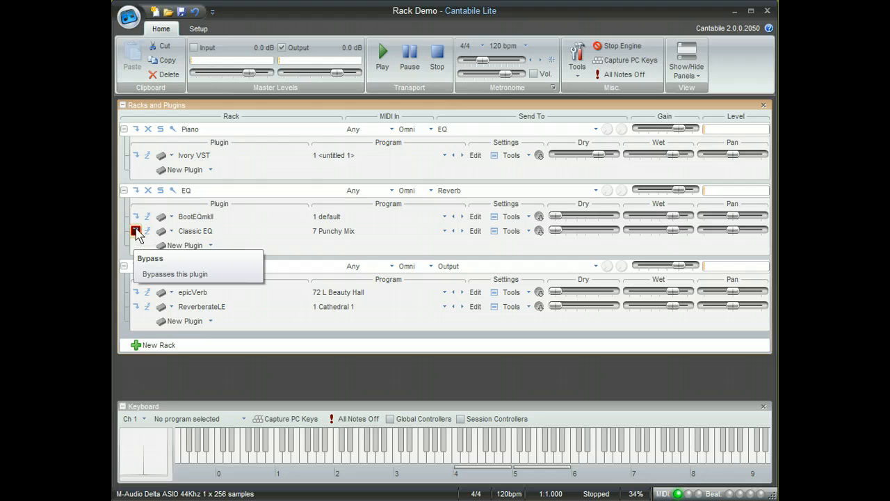
left_click(135, 233)
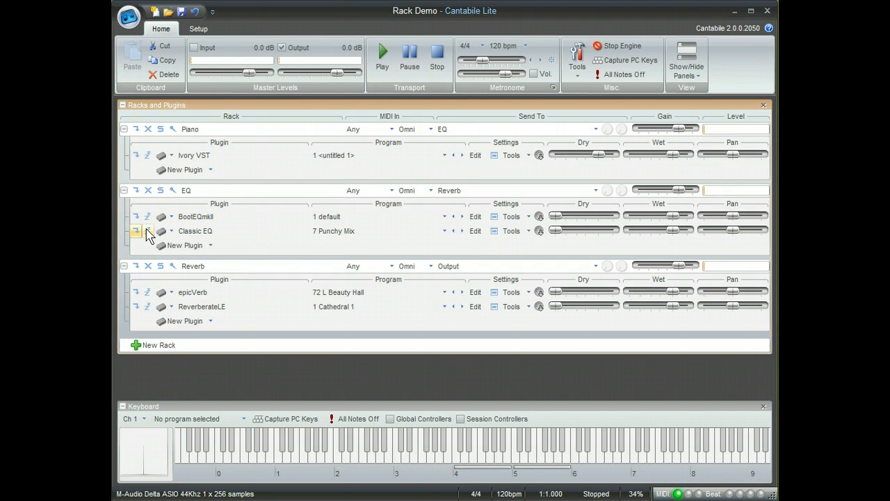
left_click(149, 232)
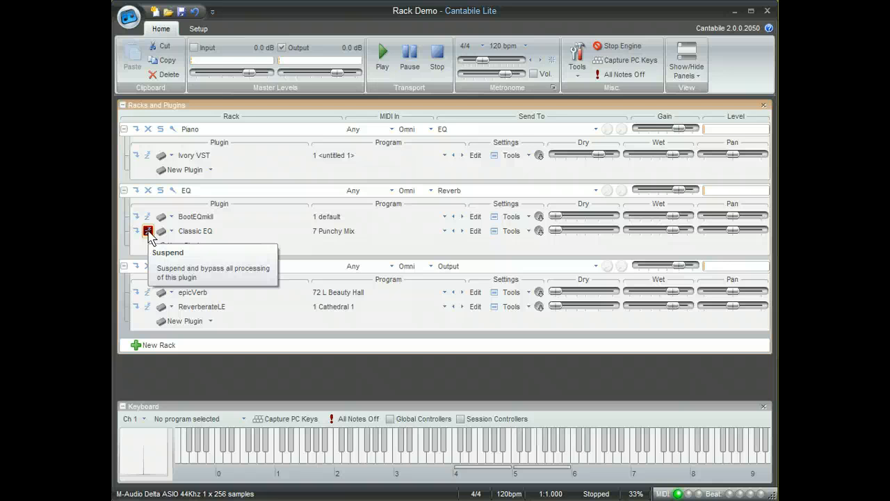
left_click(147, 216)
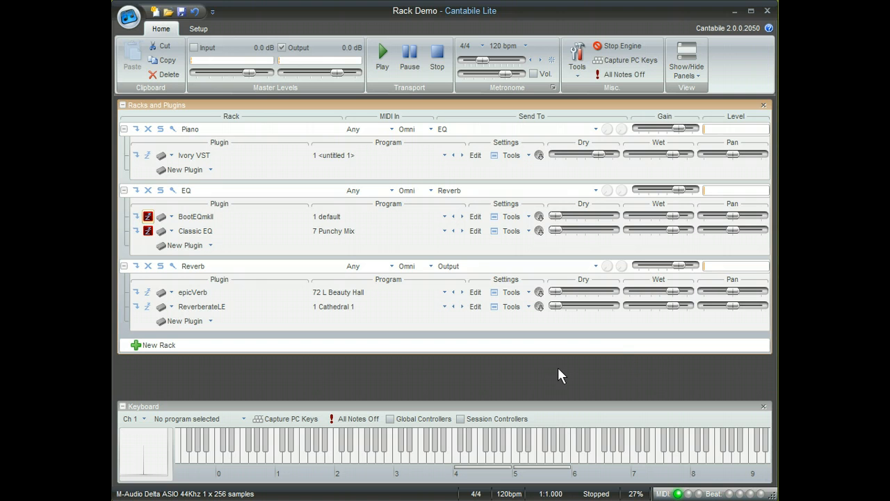
left_click(148, 216)
left_click(148, 231)
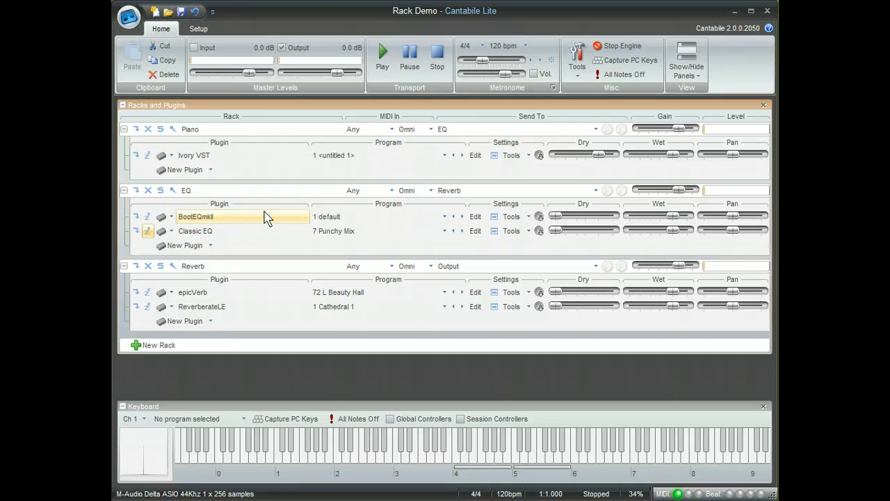
Suspend all four effect plugins in the EQ and Reverb racks: Classic EQ, ReverberateLE, epicVerb and BootEQmkII.
left_click(147, 231)
left_click(147, 307)
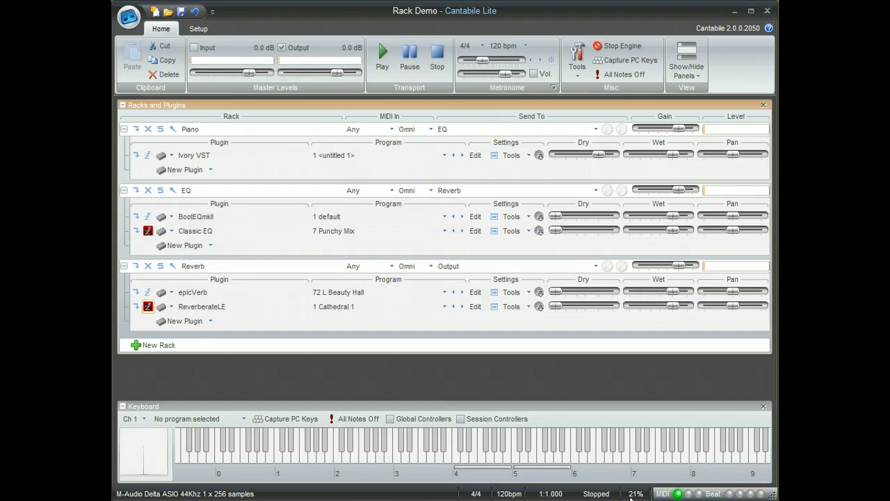
left_click(148, 293)
left_click(146, 217)
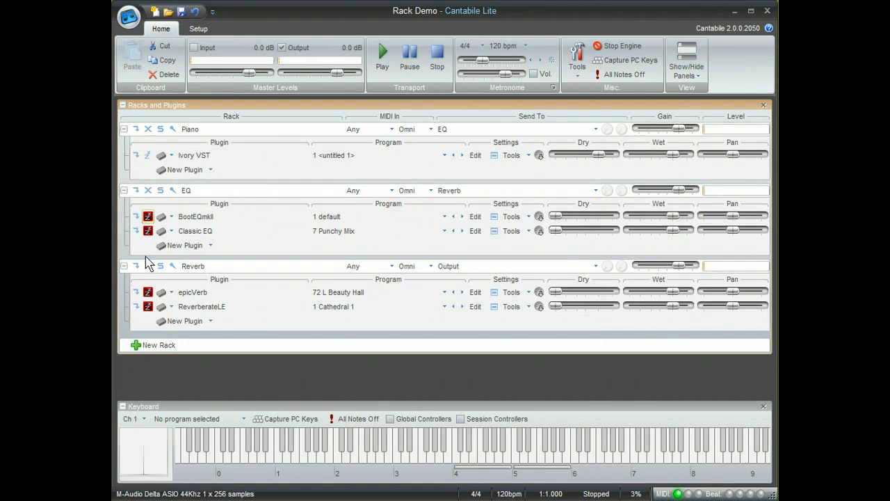
Resume the four suspended plugins in the EQ and Reverb racks.
left_click(147, 216)
left_click(147, 231)
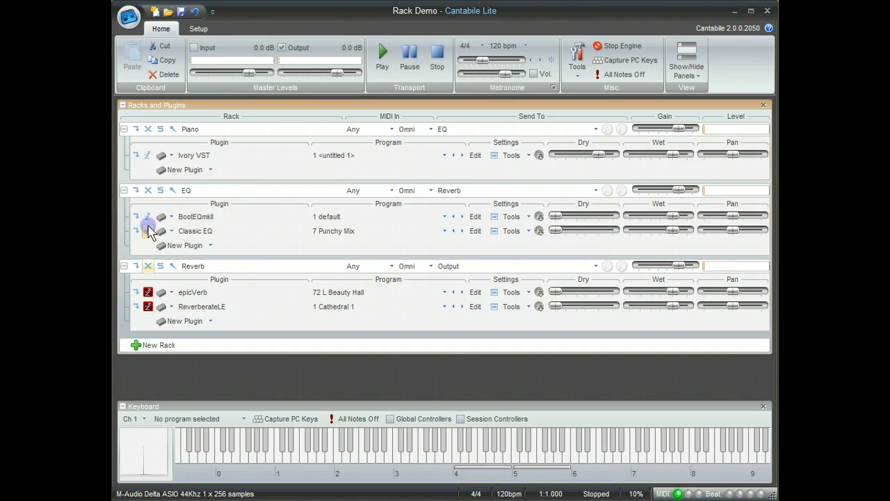
left_click(148, 293)
left_click(148, 306)
Bypass the ReverberateLE, epicVerb, Classic EQ and BootEQmkII plugins individually.
left_click(136, 306)
left_click(135, 292)
left_click(136, 231)
left_click(136, 216)
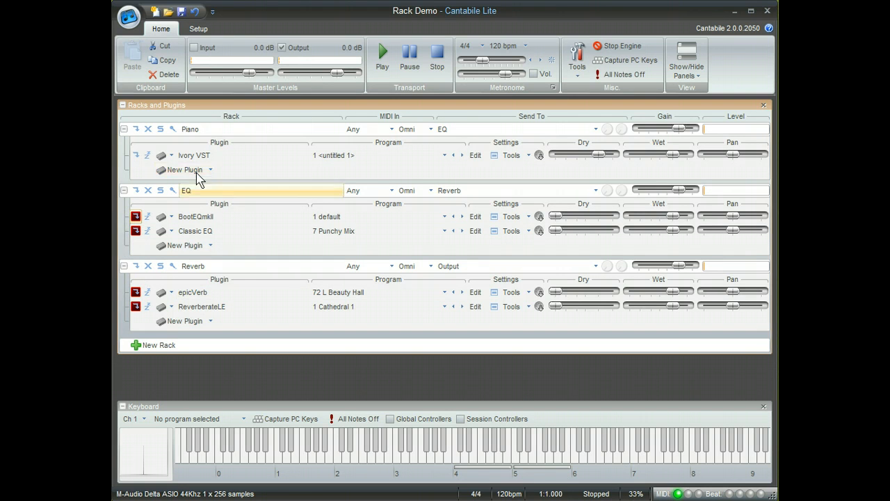
Turn bypass off for all four plugins in the EQ and Reverb racks.
left_click(135, 217)
left_click(135, 231)
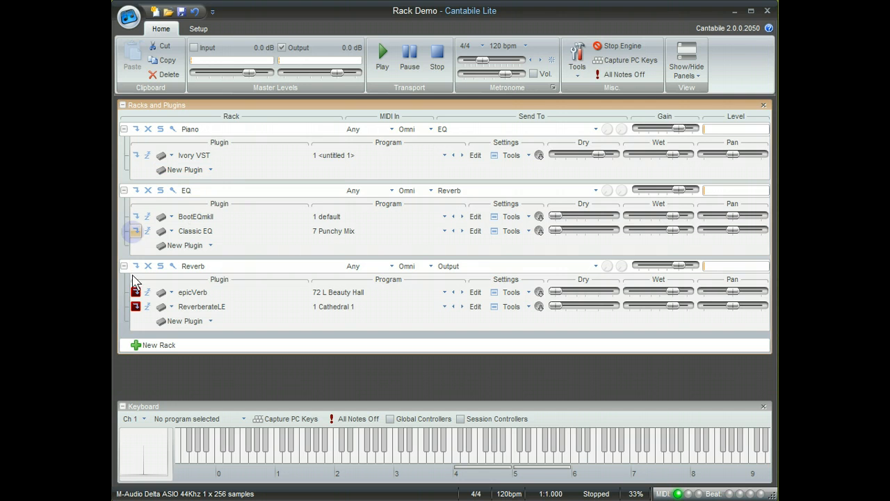
left_click(136, 293)
left_click(136, 306)
Suspend ReverberateLE in the Reverb rack and Classic EQ in the EQ rack.
left_click(147, 306)
left_click(148, 231)
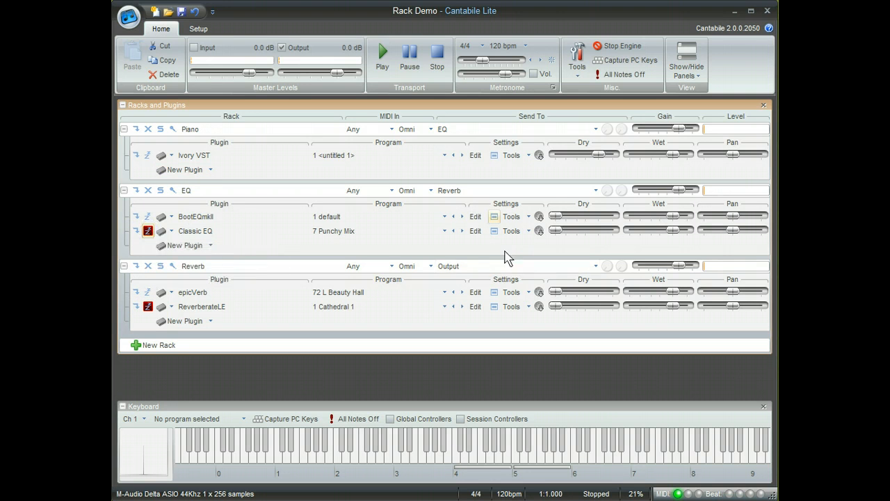
Open the BootEQmkII plugin's editor to view it, and close it again.
left_click(476, 217)
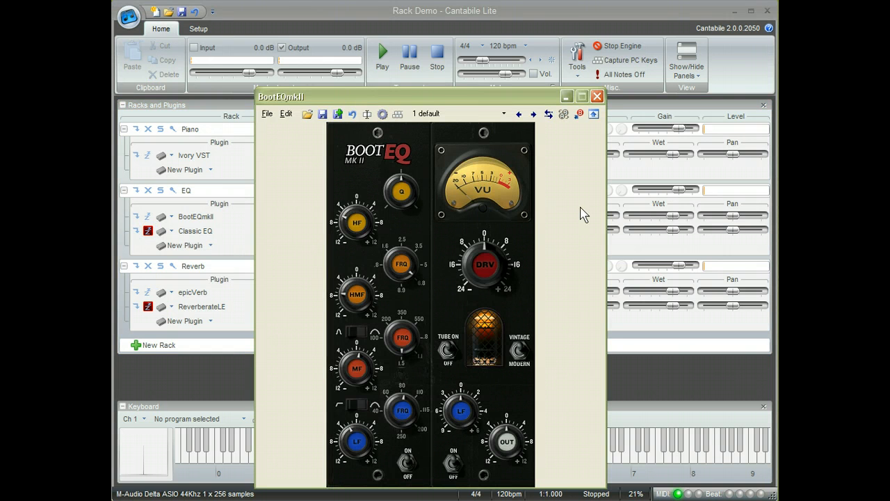
left_click(598, 98)
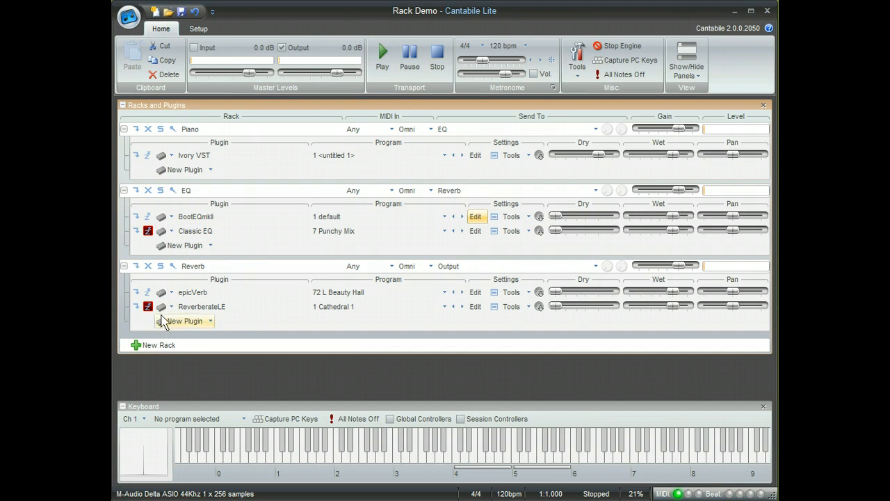
Copy the BootEQmkII plugin from the EQ rack into a new rack at the end of the rack list.
left_click(212, 217)
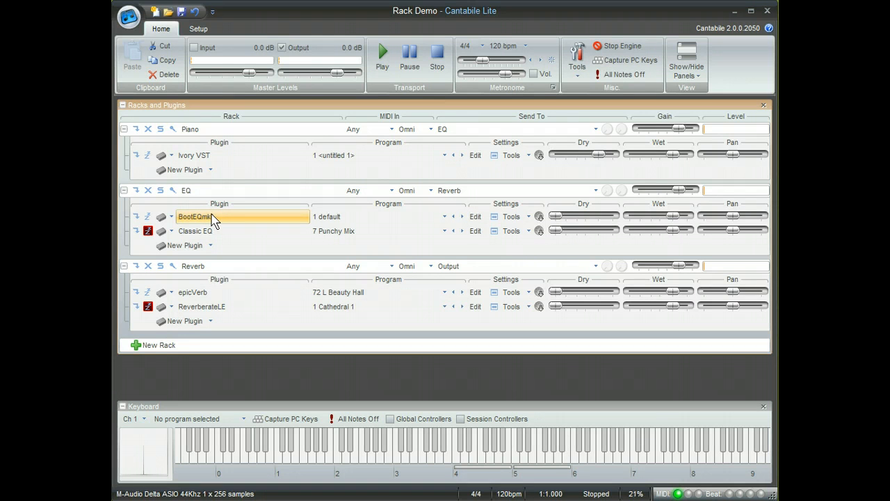
left_click_drag(212, 217, 187, 337)
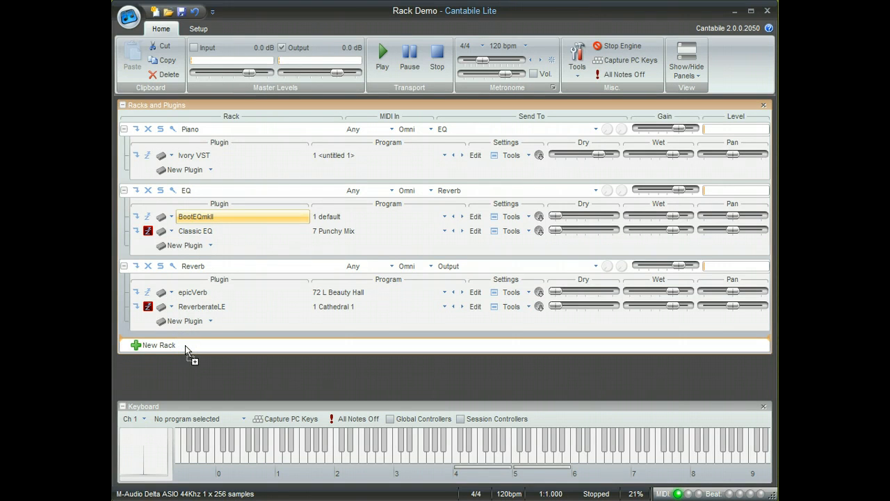
left_click_drag(185, 345, 185, 345)
left_click(203, 369)
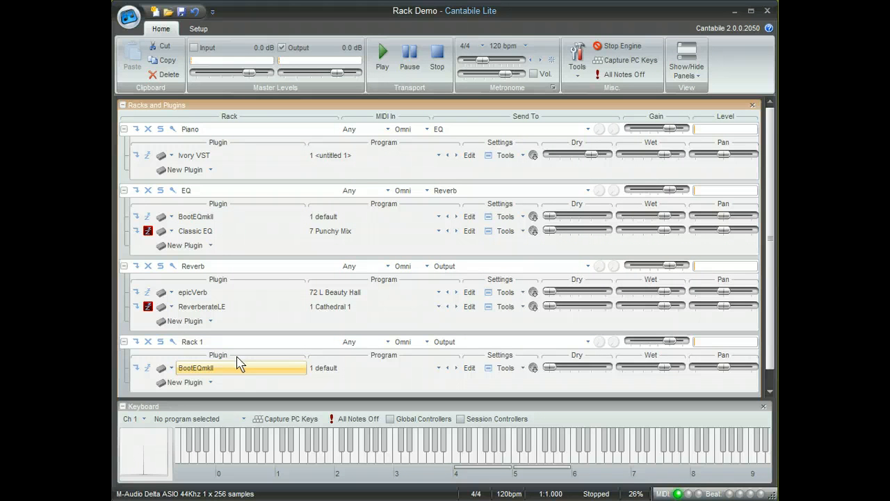
Copy the epicVerb plugin from the Reverb rack into Rack 1, below BootEQmkII.
scroll(235, 370, "down", 1)
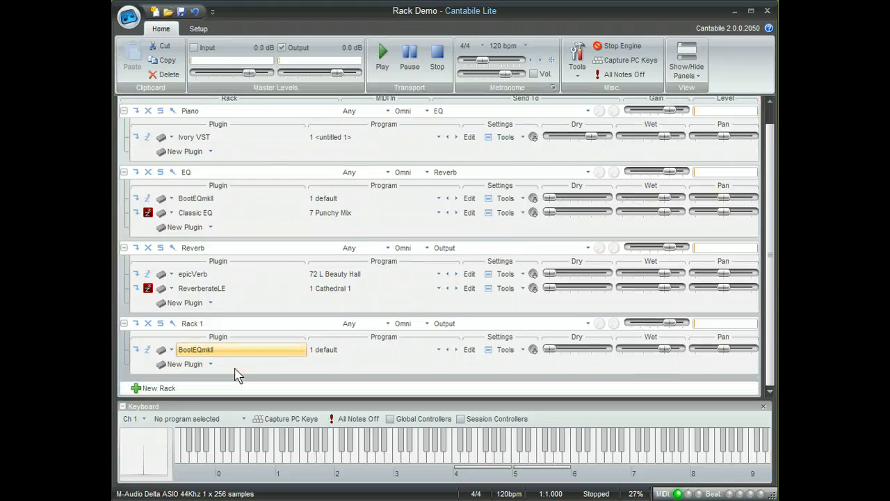
scroll(158, 393, "up", 1)
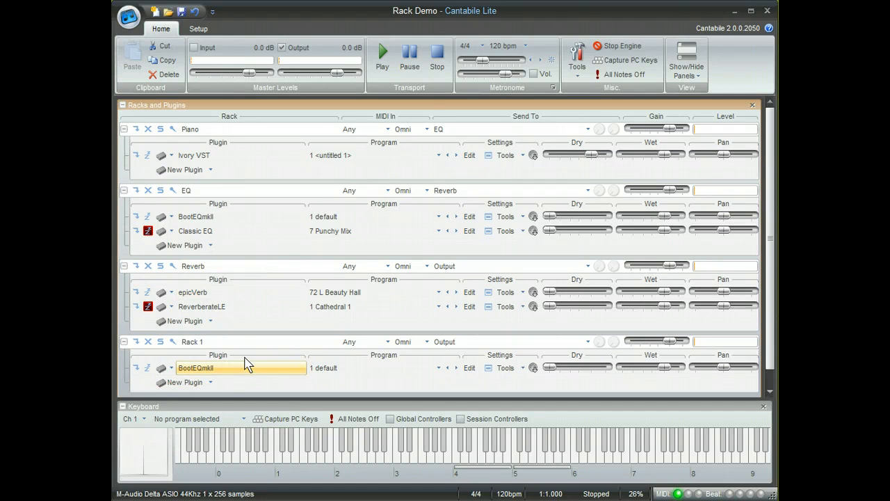
left_click(224, 295)
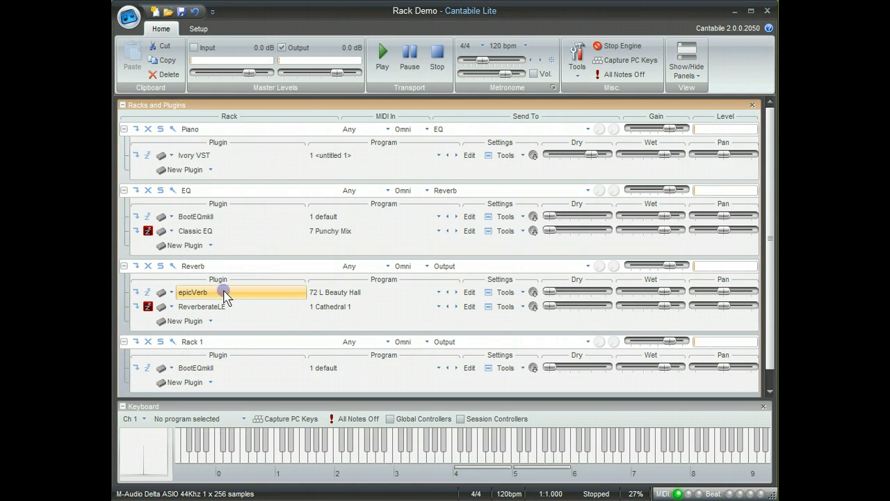
left_click_drag(225, 295, 236, 381)
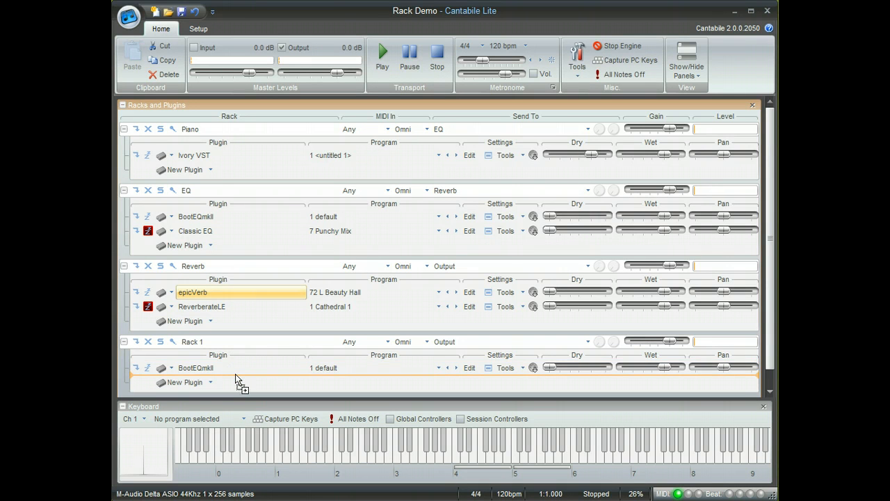
left_click_drag(235, 374, 234, 347)
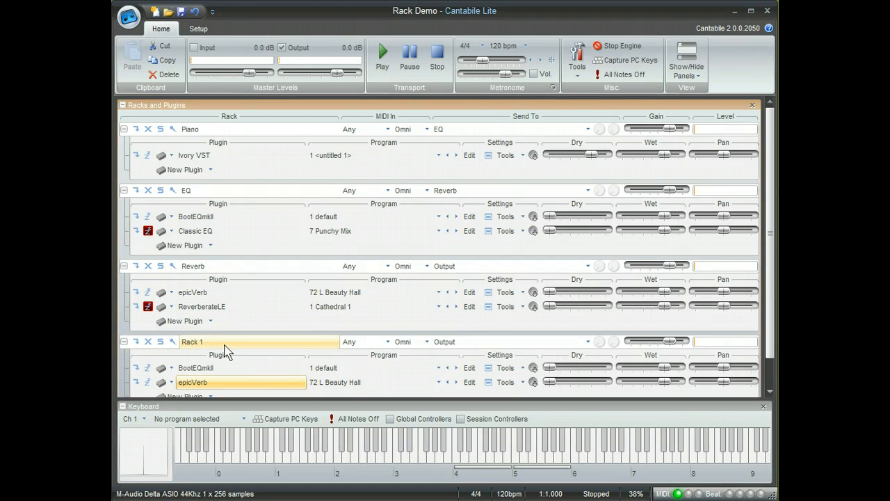
Route the Piano rack's output to Rack 1.
left_click(510, 132)
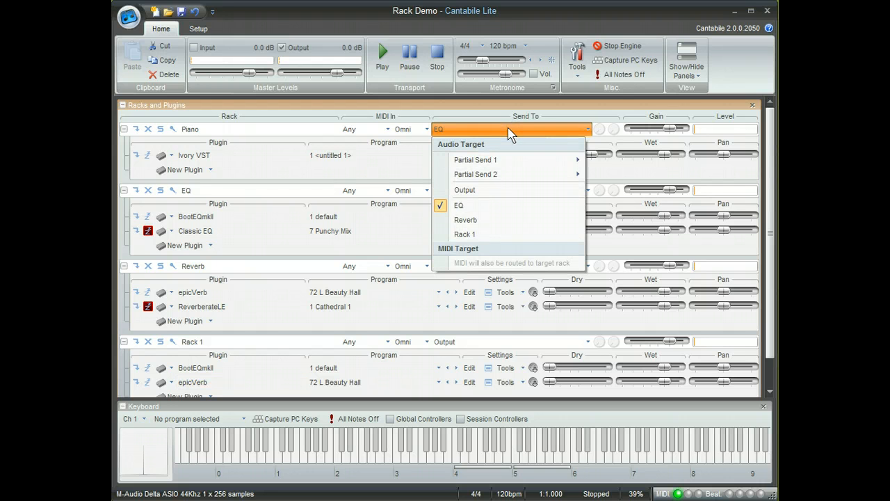
left_click(485, 236)
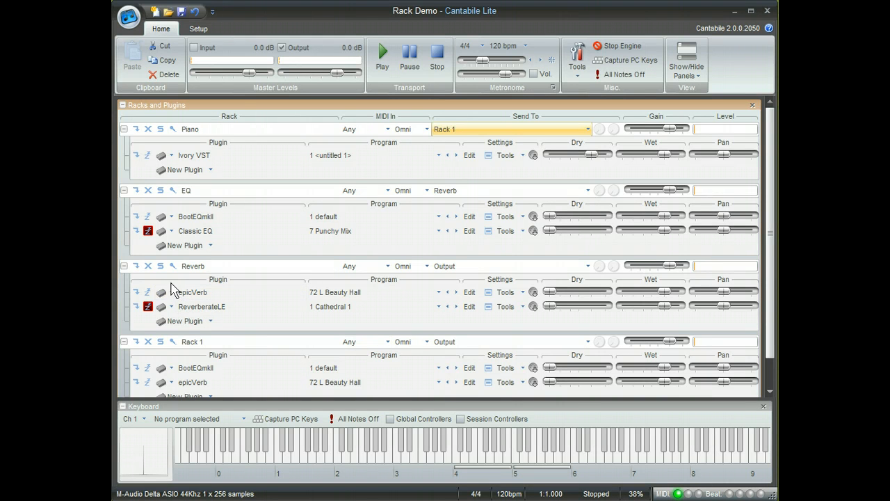
Bypass the whole Reverb and EQ racks and collapse both of them.
left_click(136, 268)
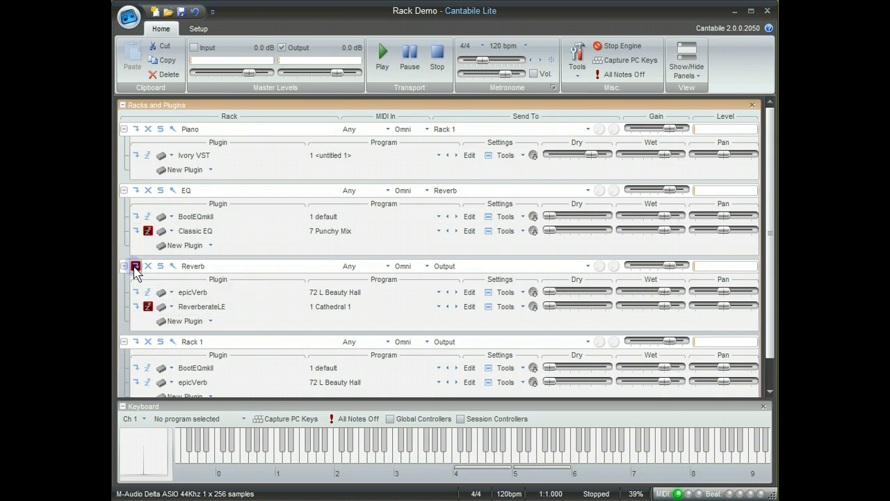
left_click(136, 191)
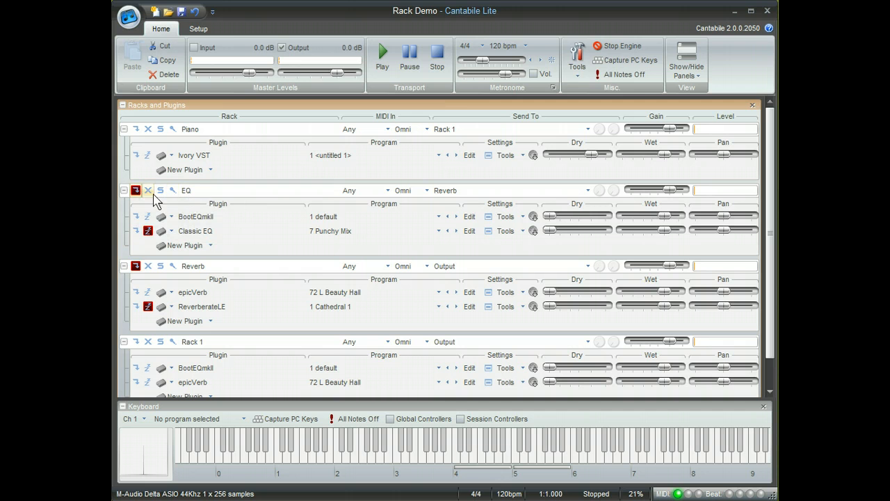
left_click(124, 191)
left_click(124, 205)
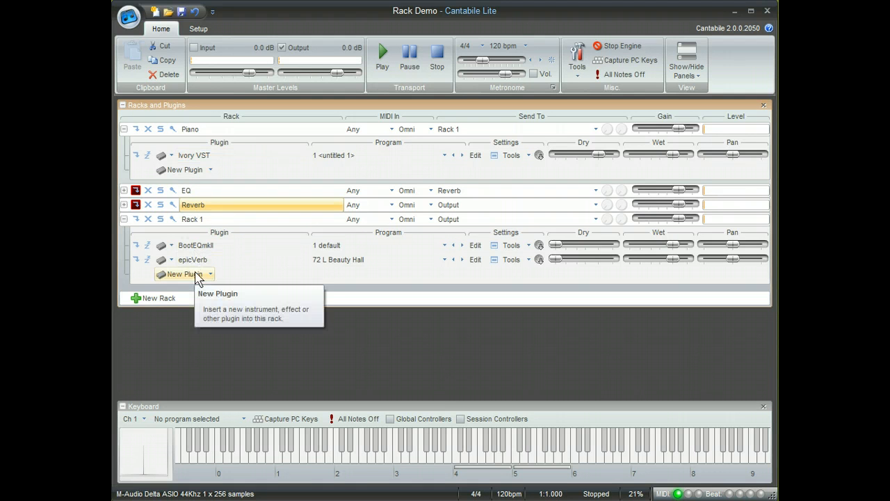
Collapse Rack 1 and expand the Reverb and EQ racks.
left_click(125, 219)
left_click(124, 204)
left_click(124, 190)
Resume Classic EQ and ReverberateLE, and turn off bypass on the EQ and Reverb racks.
left_click(148, 231)
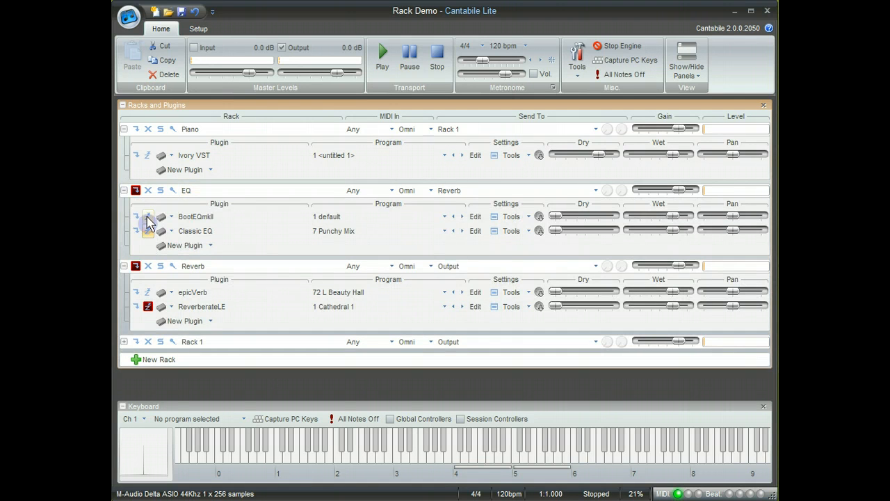
left_click(136, 190)
left_click(148, 306)
left_click(135, 266)
Suspend BootEQmkII in the EQ rack and epicVerb in the Reverb rack.
left_click(148, 217)
left_click(148, 292)
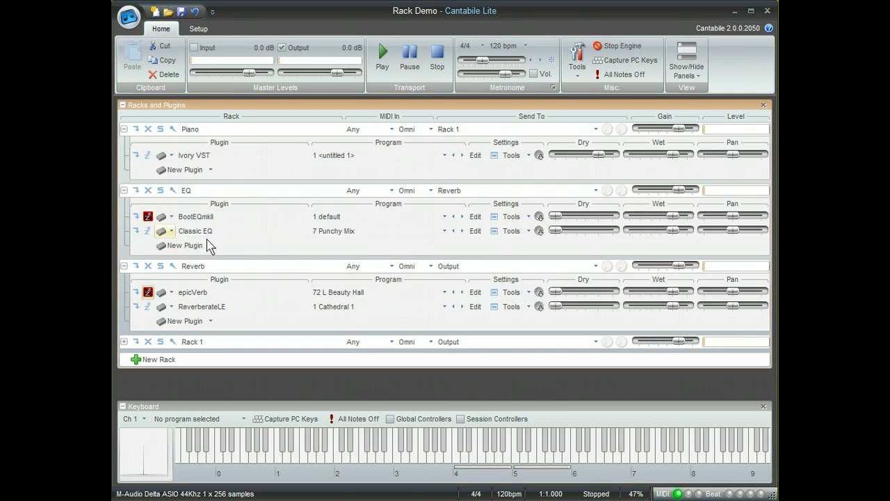
Select the ReverberateLE plugin in the Reverb rack.
left_click(201, 310)
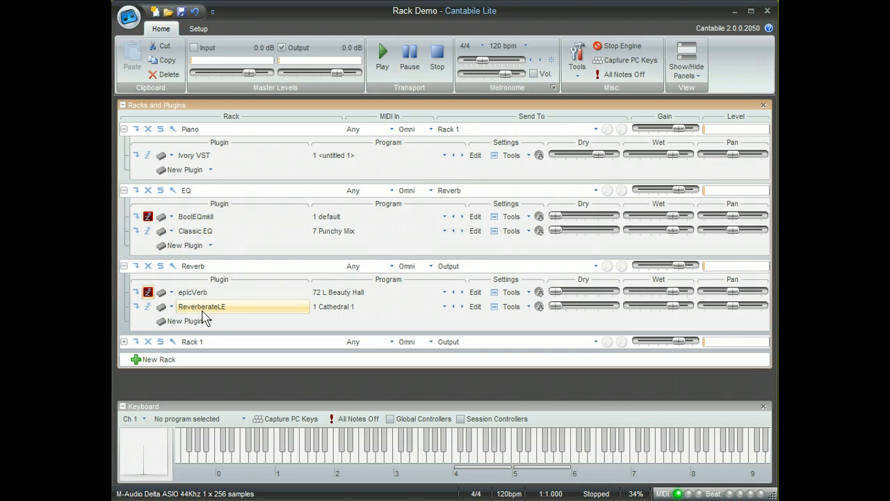